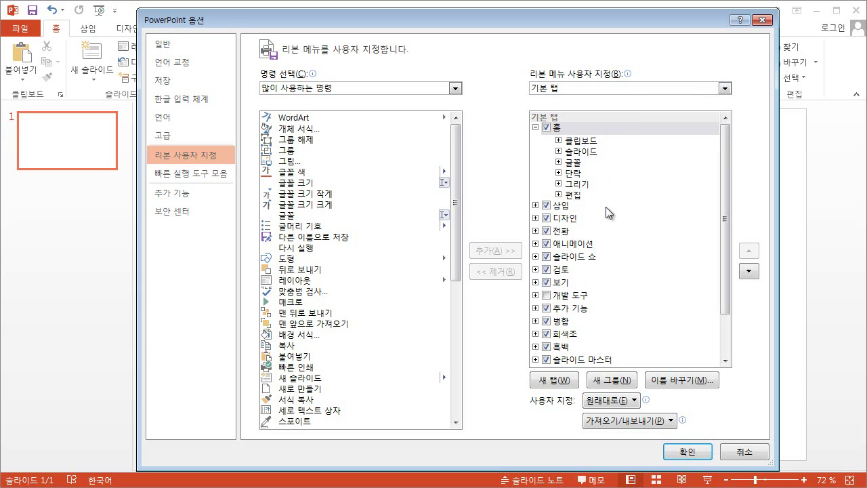
# Collapse the 홈 entry in the main tabs list and add a new custom tab directly after 애니메이션.
pyautogui.moveTo(723, 242); pyautogui.dragTo(725, 283)
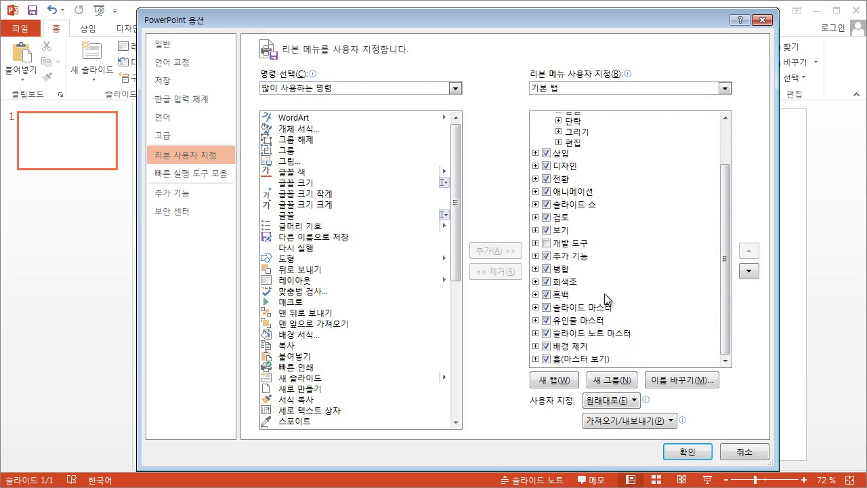
pyautogui.moveTo(722, 252); pyautogui.dragTo(707, 188)
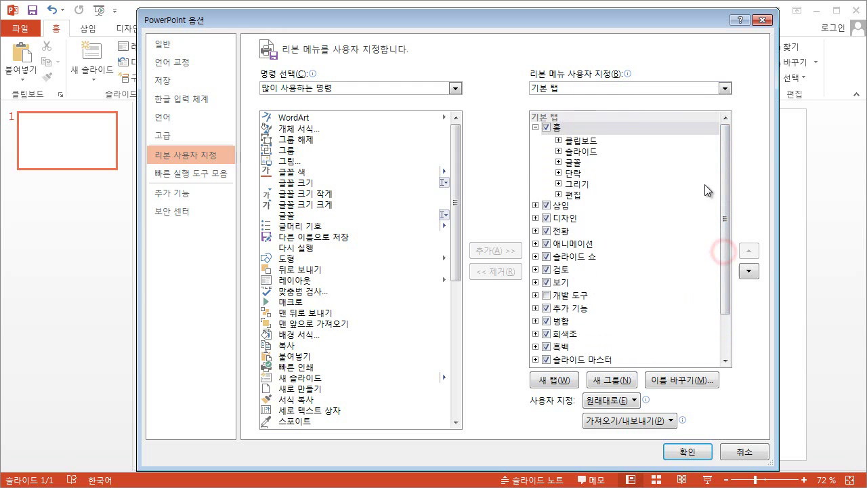
pyautogui.click(535, 127)
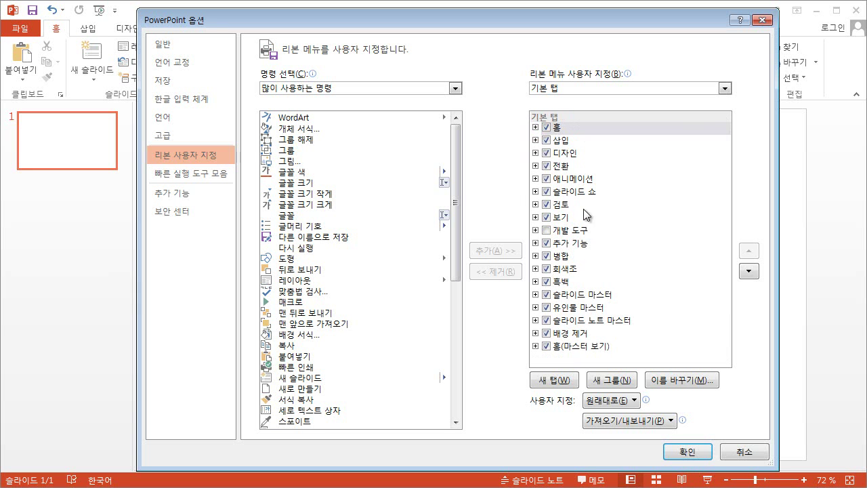
pyautogui.click(568, 180)
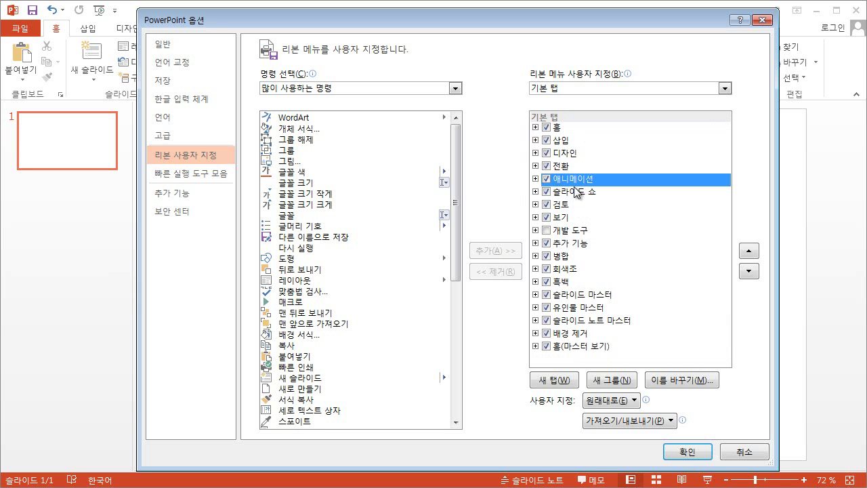
pyautogui.click(557, 381)
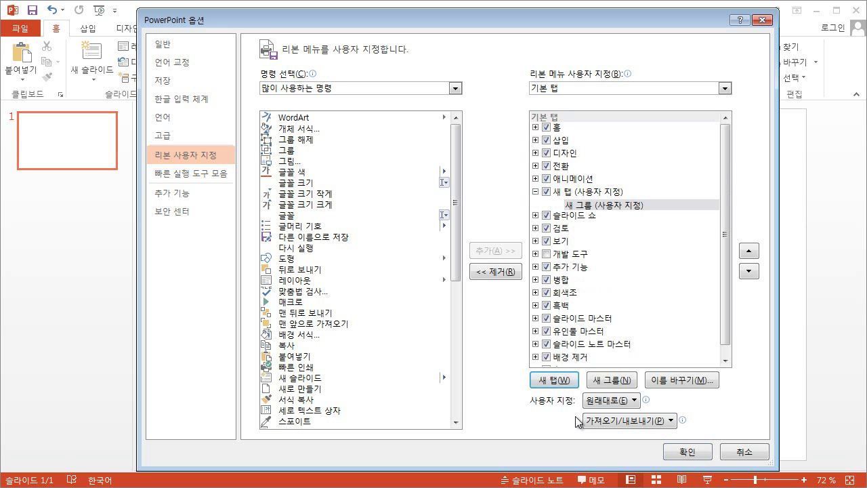
# Rename the new custom tab as 멘토박스.
pyautogui.click(576, 193)
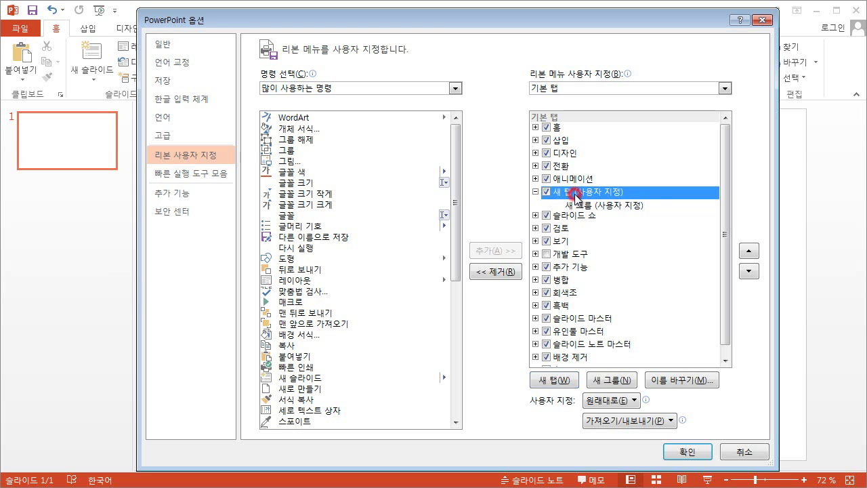
pyautogui.click(676, 379)
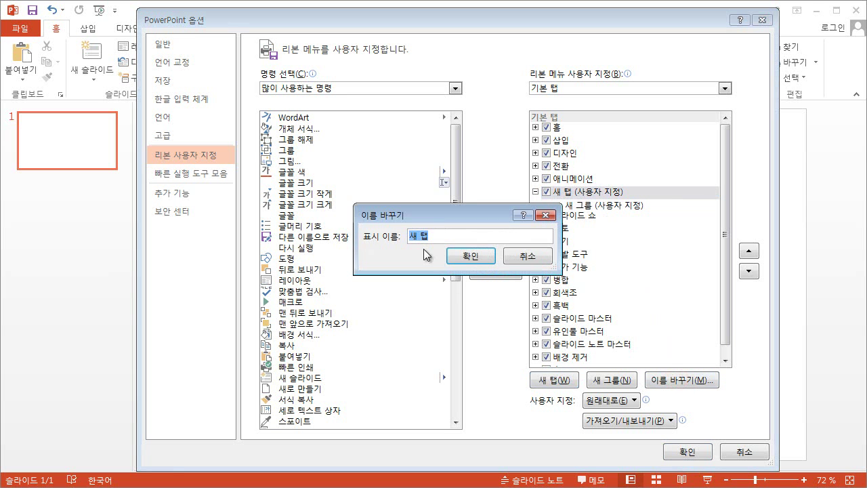
pyautogui.write('멘토박스')
pyautogui.click(481, 258)
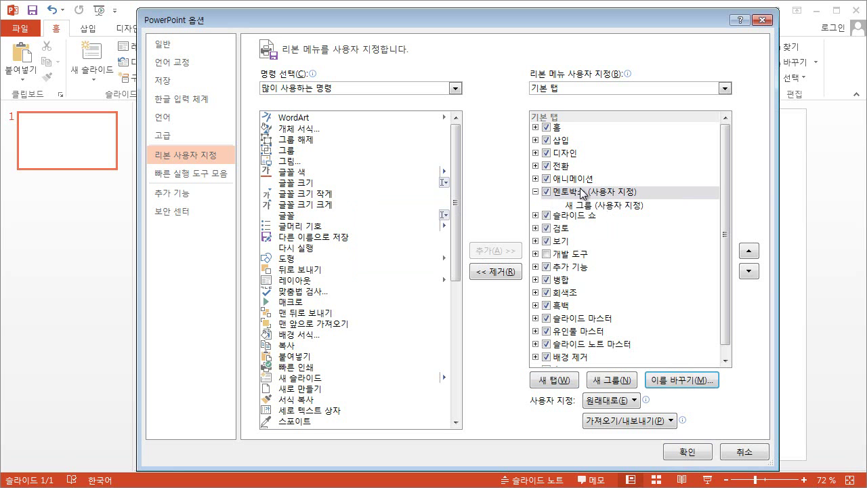
# Rename the new group inside the 멘토박스 tab as 1번.
pyautogui.click(586, 205)
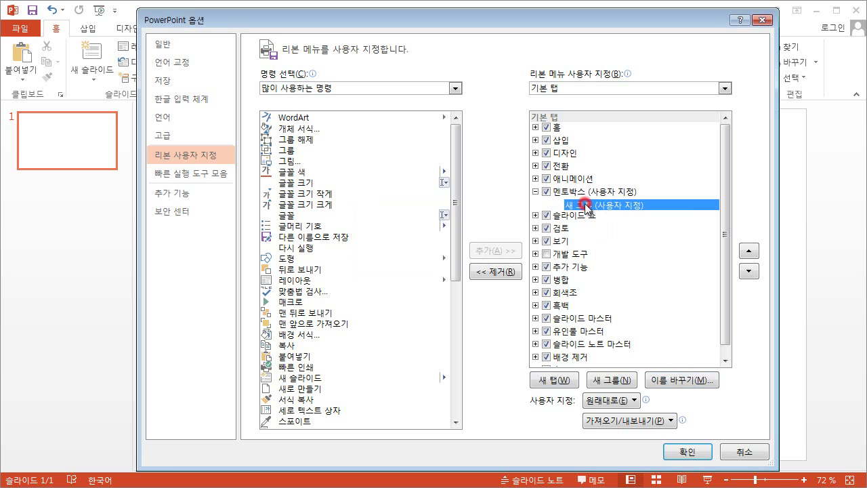
pyautogui.click(688, 385)
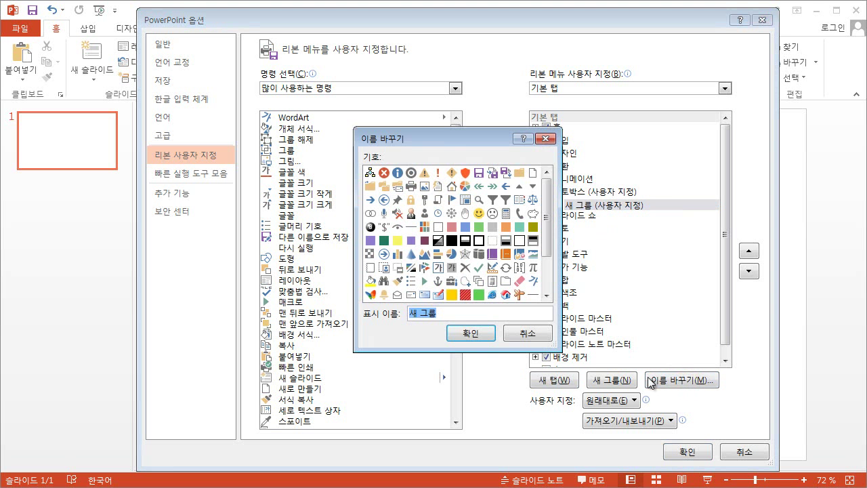
pyautogui.write('1버')
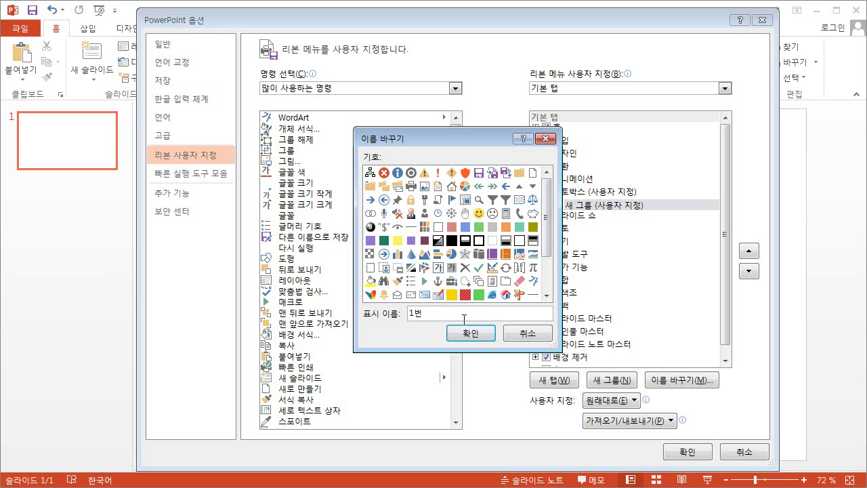
pyautogui.click(483, 337)
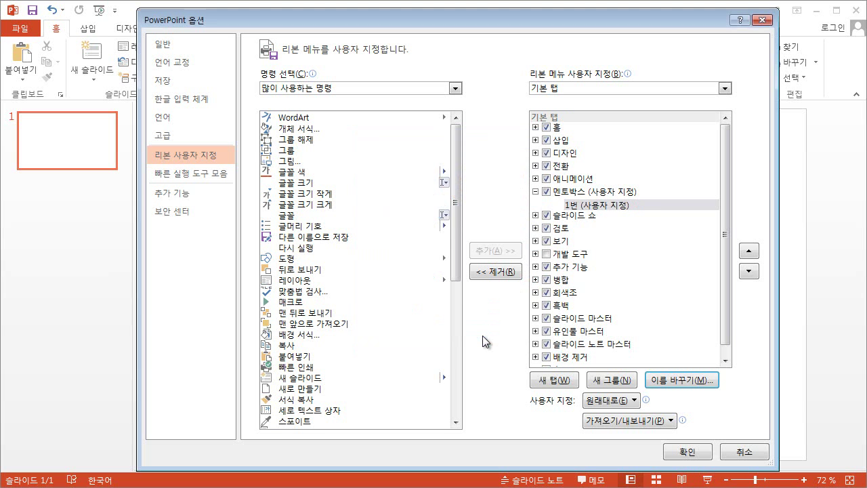
# Add a second group to the 멘토박스 tab and name it 2번.
pyautogui.click(627, 380)
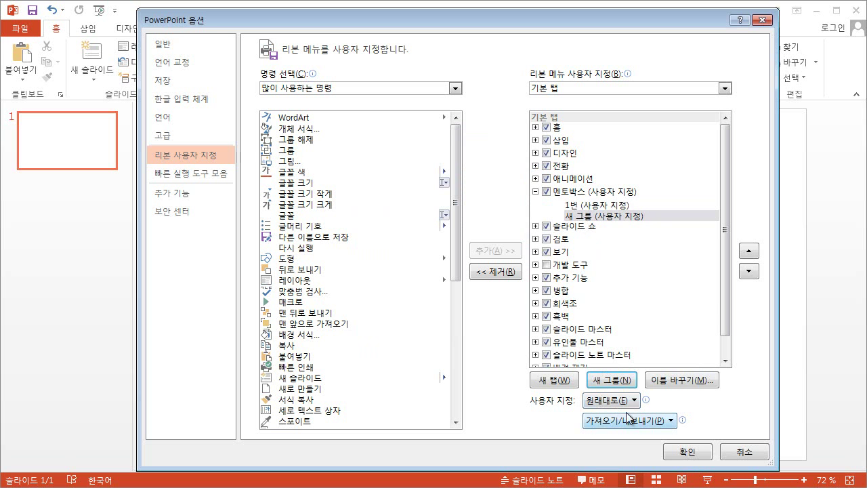
pyautogui.click(699, 381)
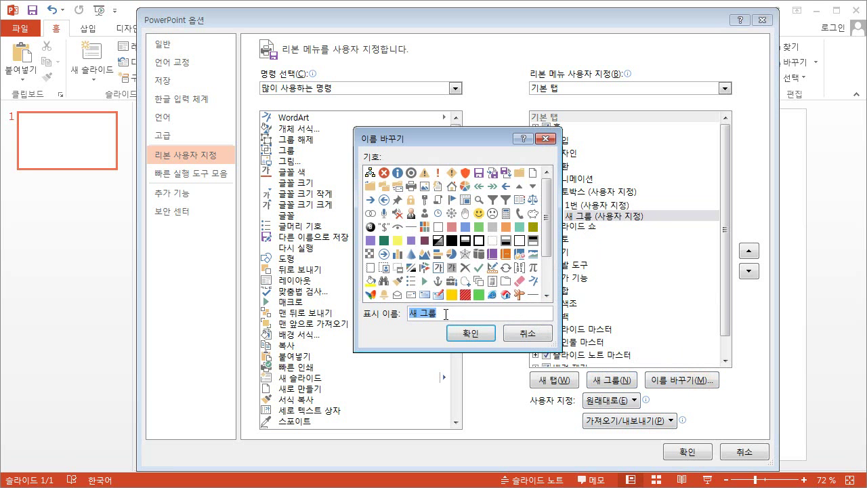
pyautogui.write('2번')
pyautogui.click(472, 333)
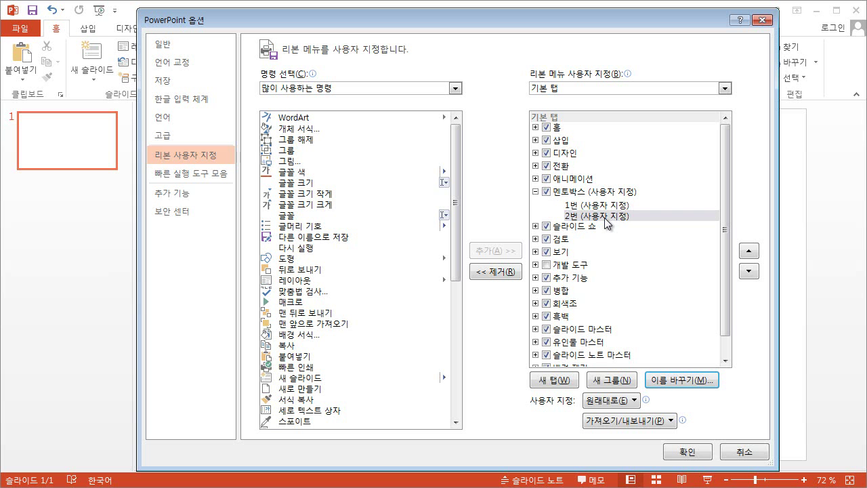
# Add the commands 글꼴 크기 작게, 다른 이름으로 저장, 레이아웃, 맨 뒤로 보내기 and 매크로 to the 1번 group.
pyautogui.click(584, 204)
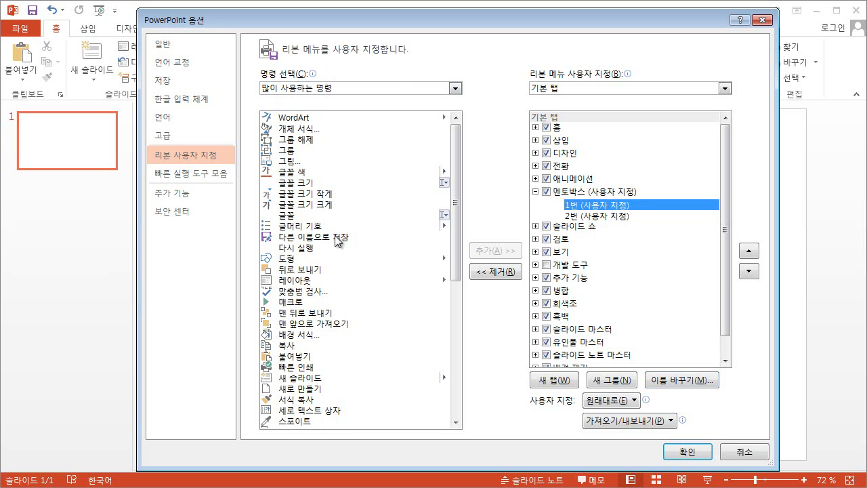
pyautogui.click(323, 194)
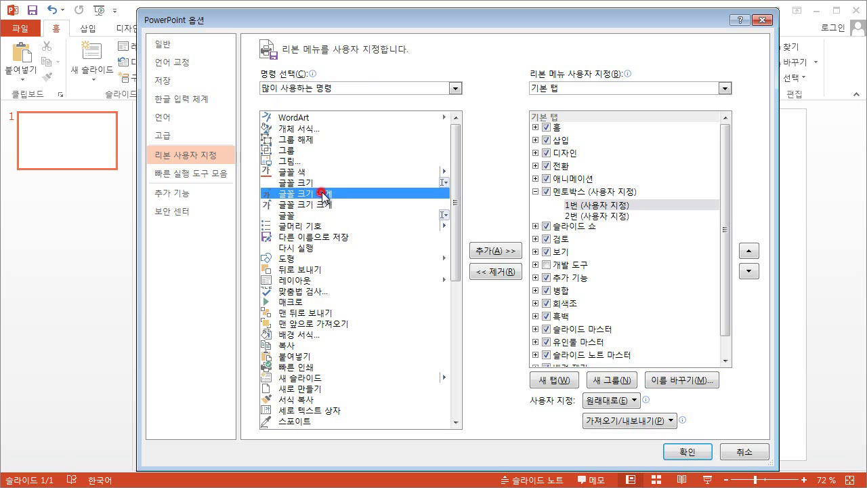
pyautogui.click(515, 251)
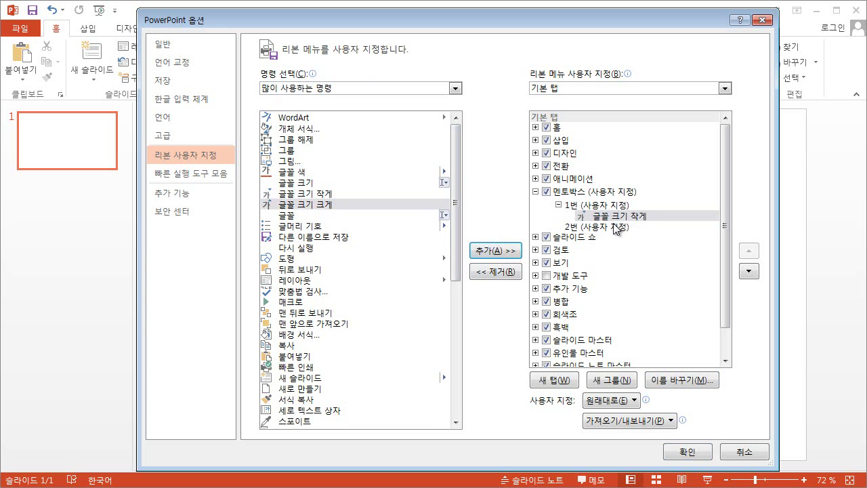
pyautogui.click(330, 238)
pyautogui.click(493, 250)
pyautogui.click(307, 280)
pyautogui.click(493, 250)
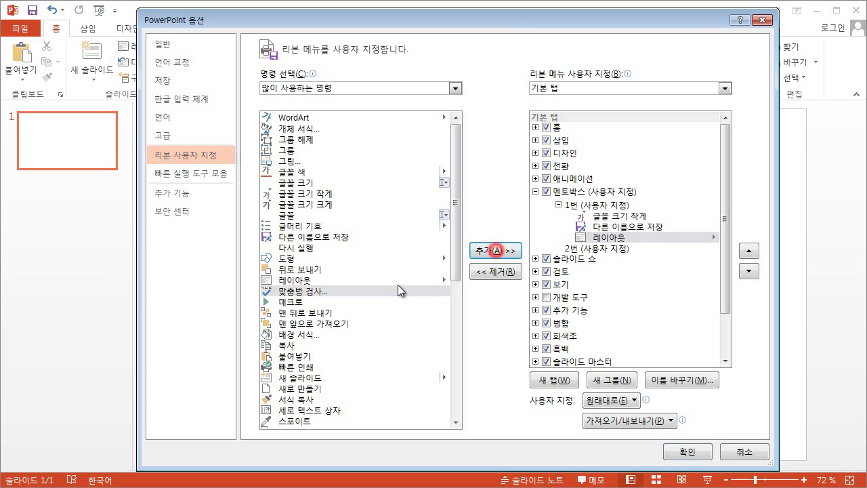
pyautogui.click(323, 311)
pyautogui.click(474, 250)
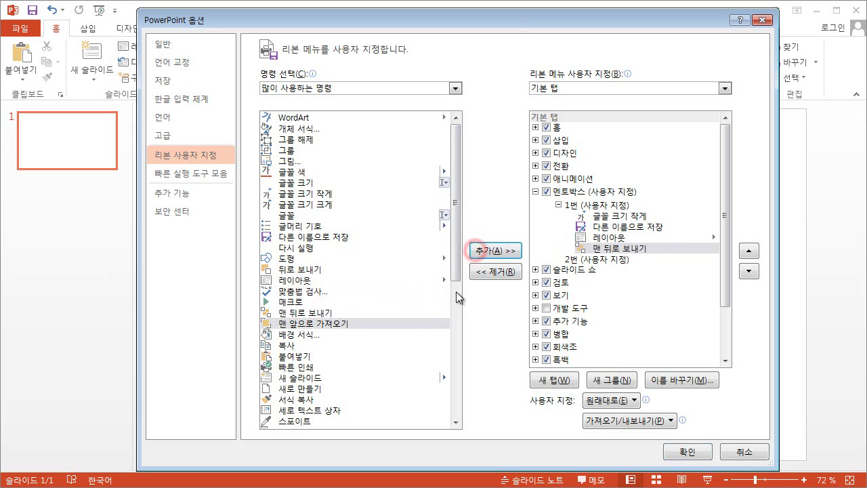
pyautogui.click(289, 300)
pyautogui.click(498, 250)
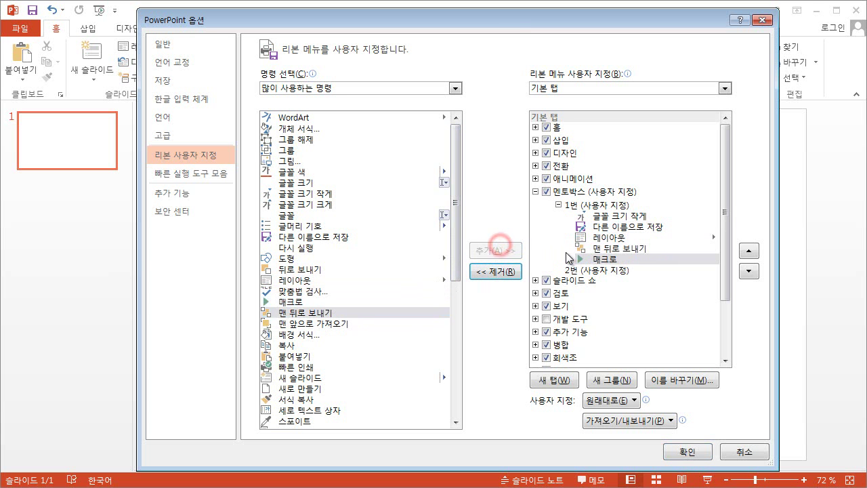
# Add the commands 배경 서식, 빠른 인쇄, 새로 만들기, 세로 텍스트 상자 and 스포이트 to the 2번 group.
pyautogui.click(589, 272)
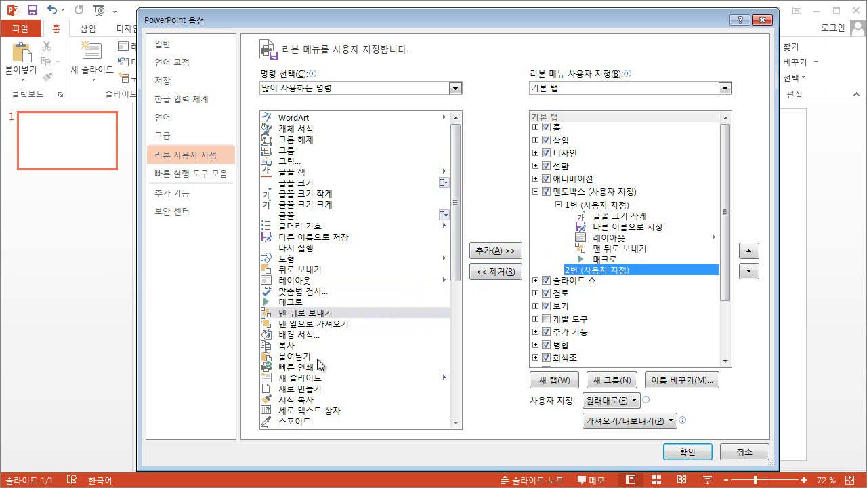
pyautogui.click(298, 334)
pyautogui.click(491, 251)
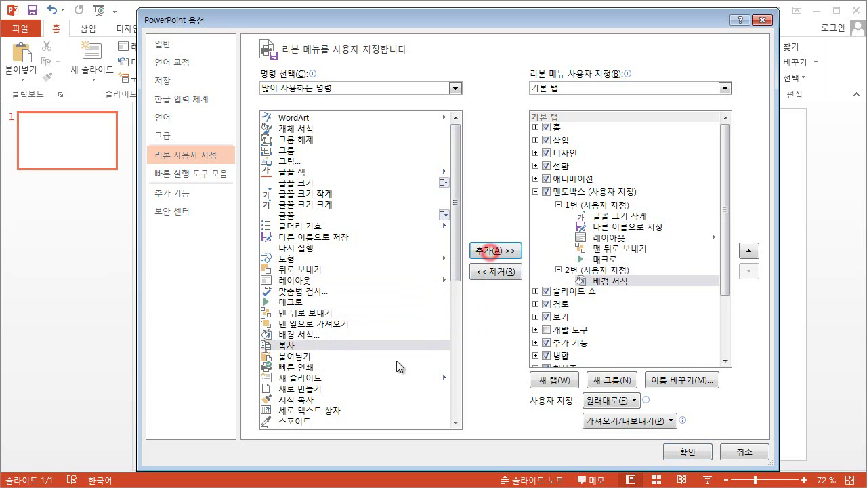
pyautogui.click(332, 366)
pyautogui.click(490, 250)
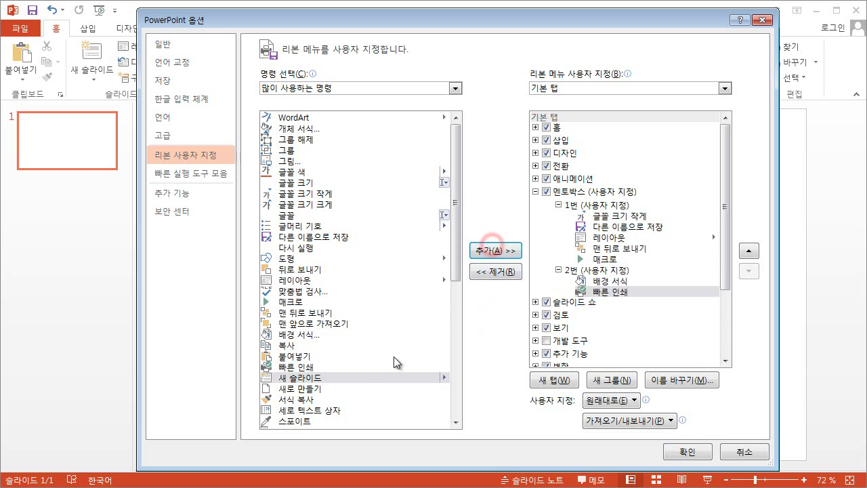
pyautogui.click(306, 388)
pyautogui.click(491, 249)
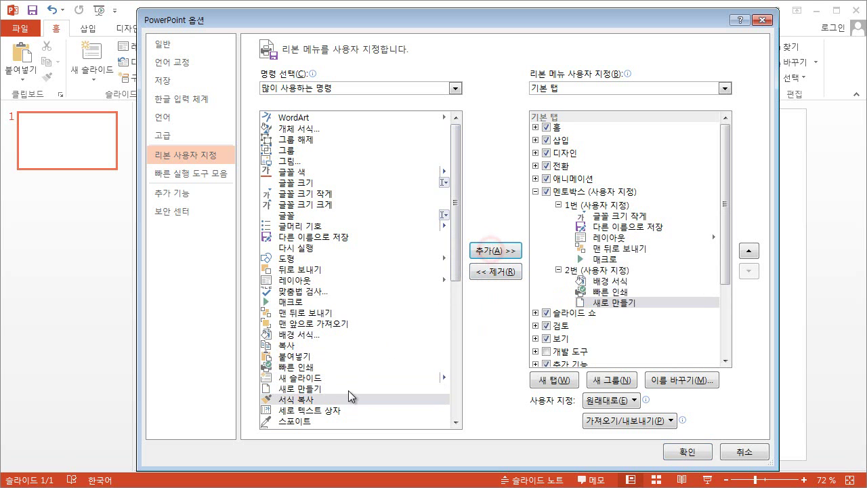
pyautogui.click(312, 410)
pyautogui.click(490, 250)
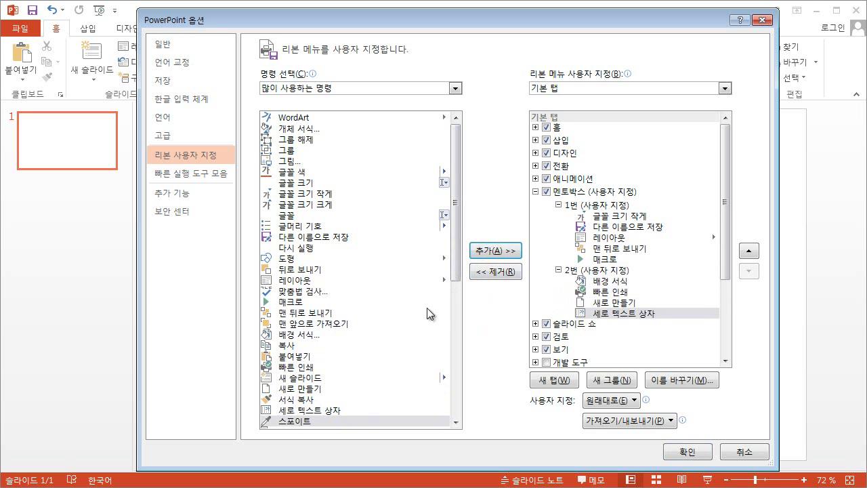
pyautogui.click(490, 250)
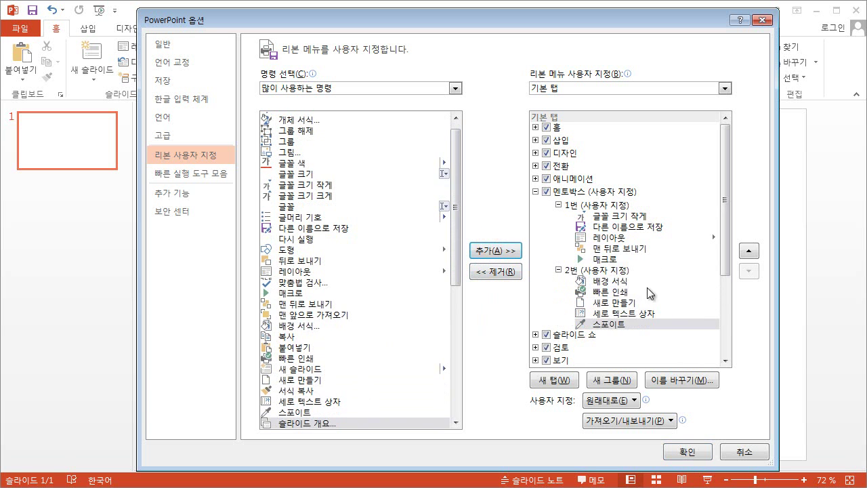
# Collapse both custom groups, apply the ribbon customization and show the 멘토박스 tab on the ribbon.
pyautogui.click(557, 204)
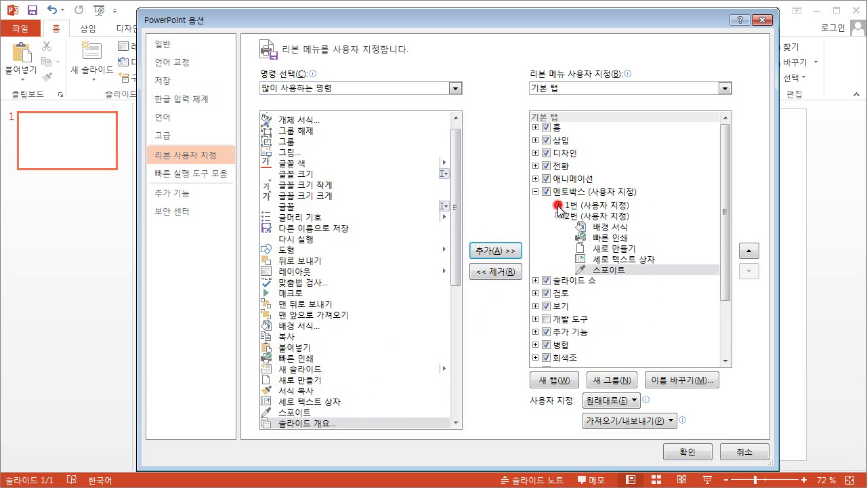
pyautogui.click(558, 215)
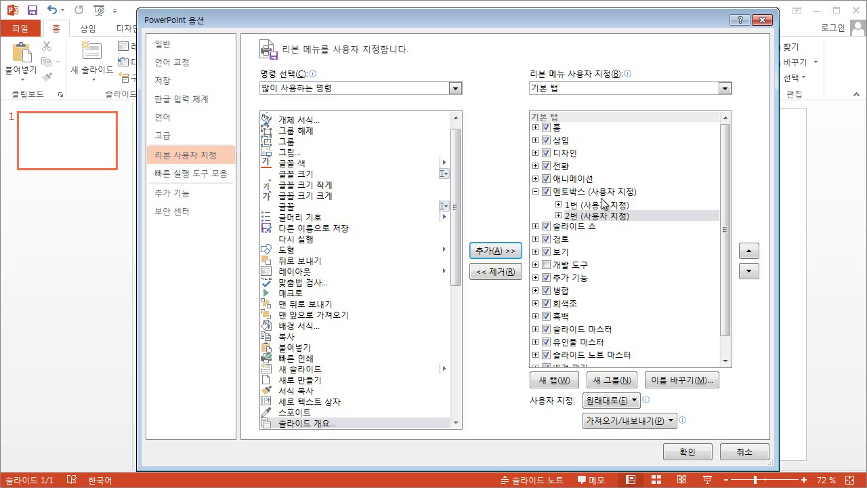
pyautogui.click(702, 458)
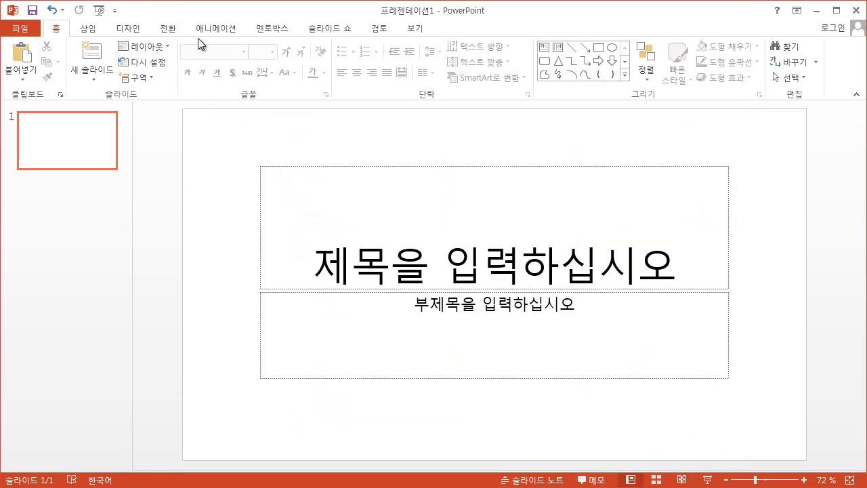
pyautogui.click(276, 31)
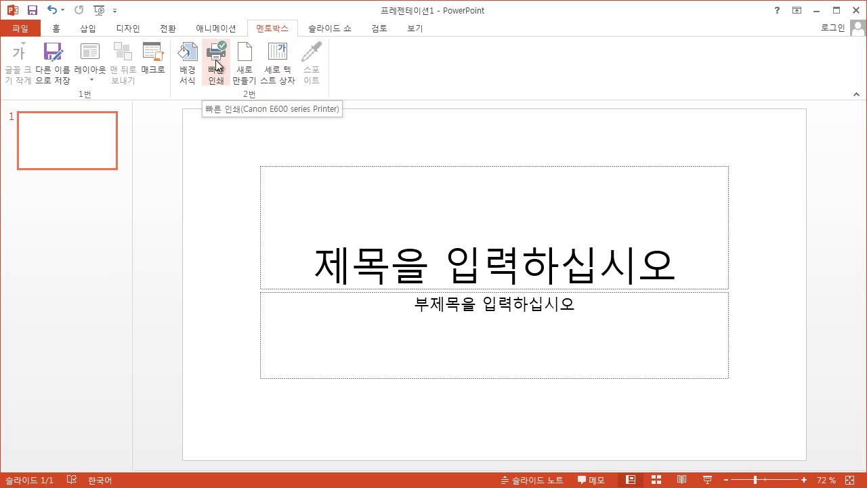
# Reopen the ribbon customization options and move 다른 이름으로 저장 below 레이아웃 in the 1번 group.
pyautogui.rightClick(339, 76)
pyautogui.click(421, 116)
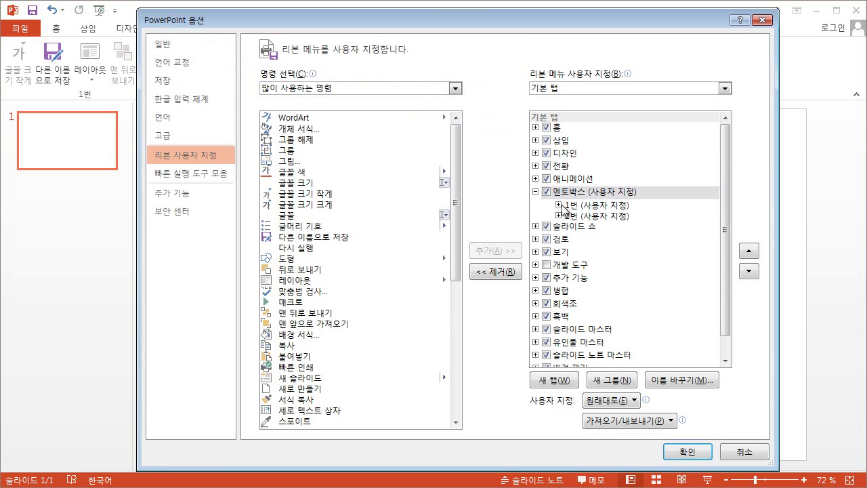
pyautogui.click(560, 205)
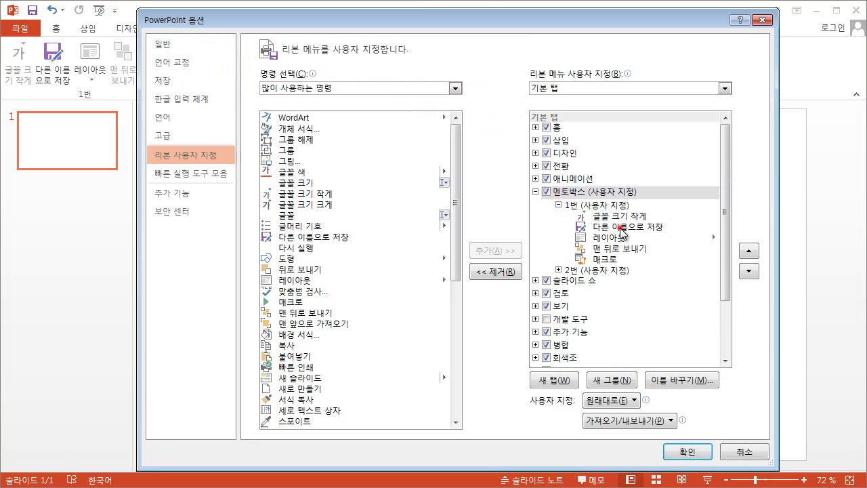
pyautogui.click(620, 227)
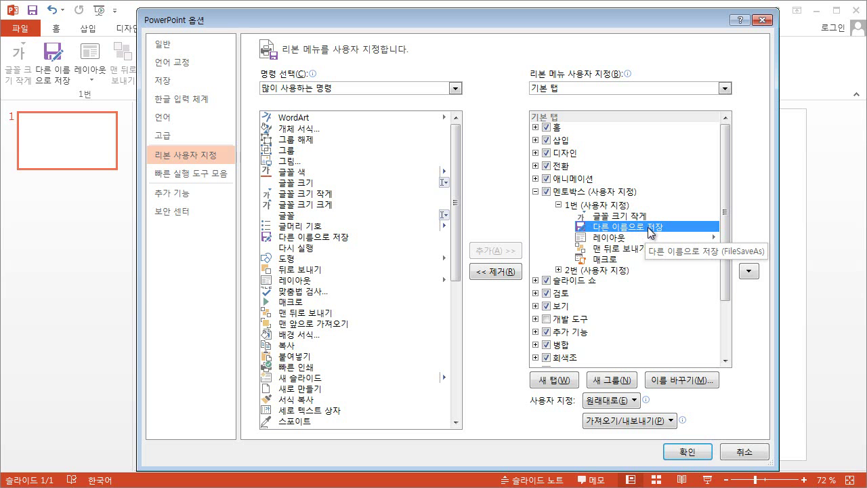
pyautogui.click(747, 271)
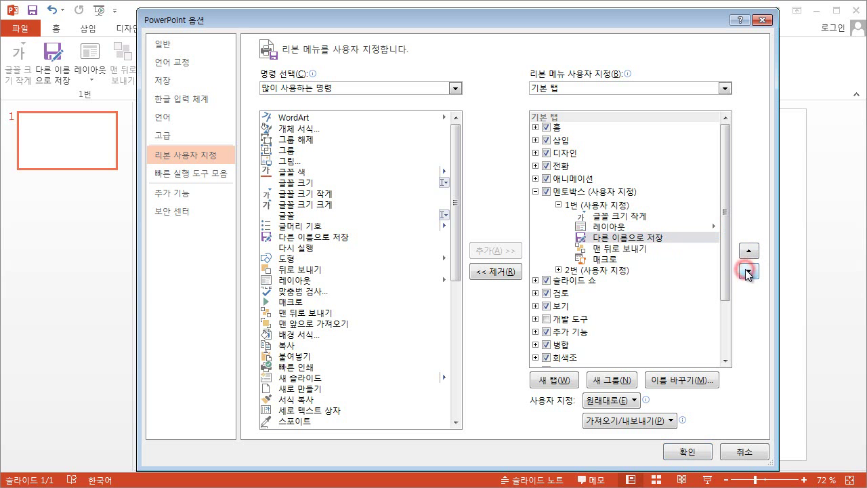
# Move 다른 이름으로 저장 below 맨 뒤로 보내기 in the 1번 group, and place 빠른 인쇄 first and 배경 서식 last in the 2번 group.
pyautogui.click(748, 270)
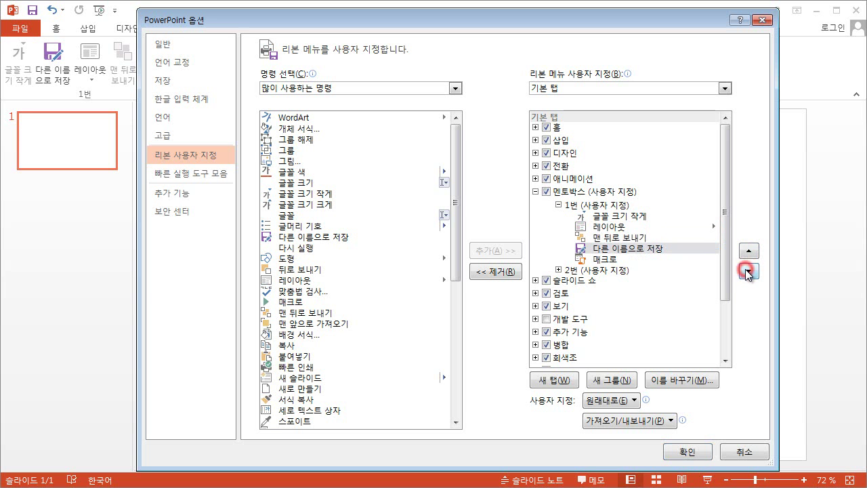
pyautogui.click(559, 270)
pyautogui.click(607, 291)
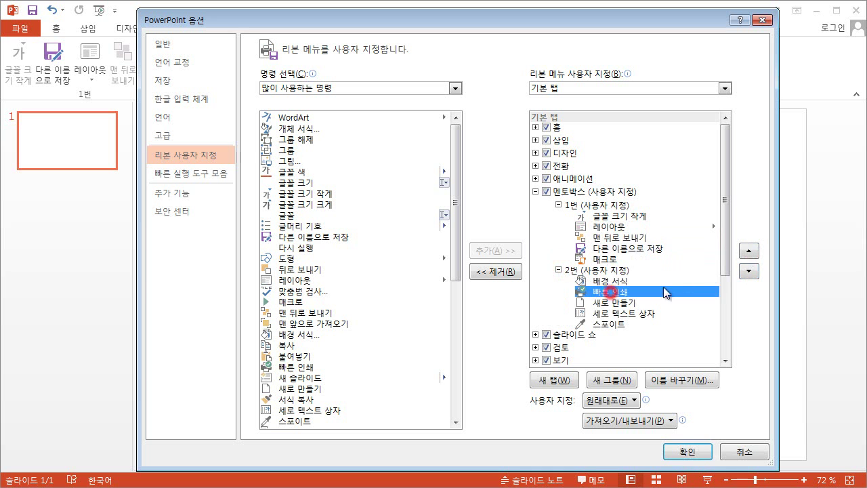
pyautogui.click(748, 251)
pyautogui.click(613, 291)
pyautogui.click(749, 271)
pyautogui.click(749, 271)
pyautogui.click(749, 270)
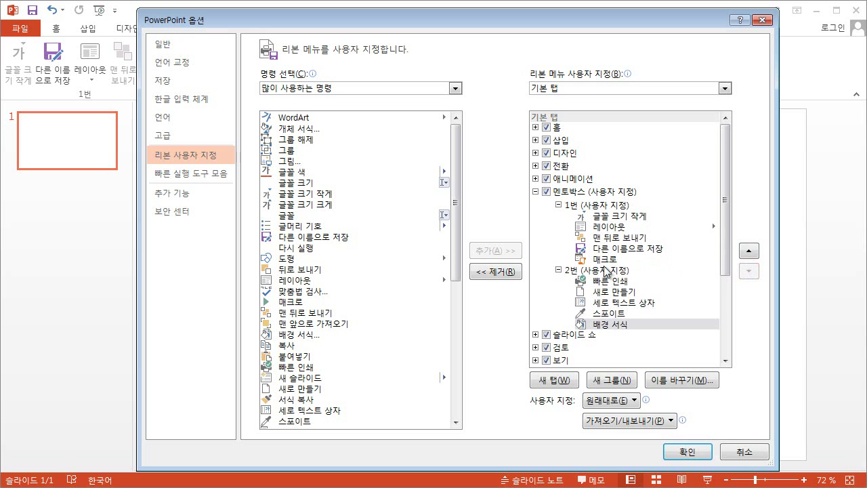
# Move the 2번 group above the 1번 group in the 멘토박스 tab and collapse both groups.
pyautogui.click(600, 274)
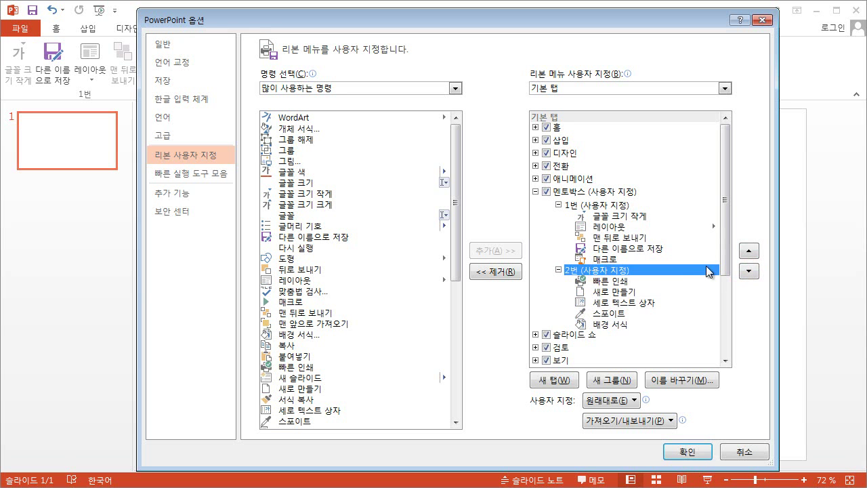
pyautogui.click(748, 252)
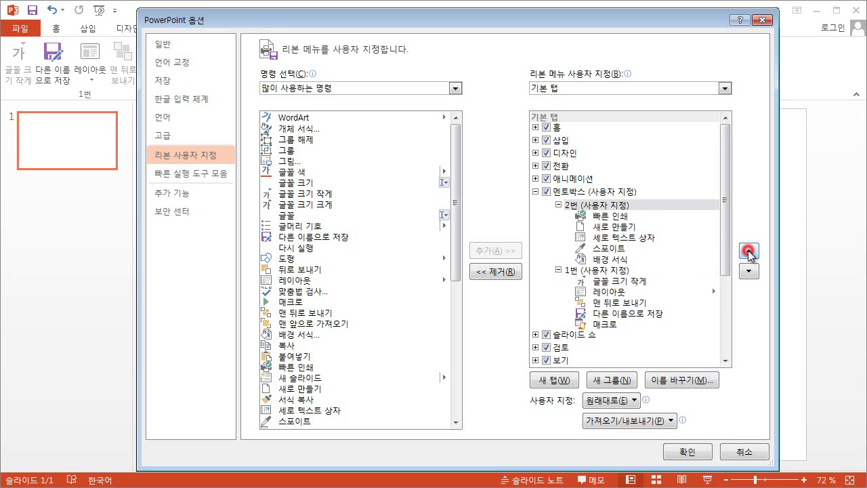
pyautogui.click(558, 204)
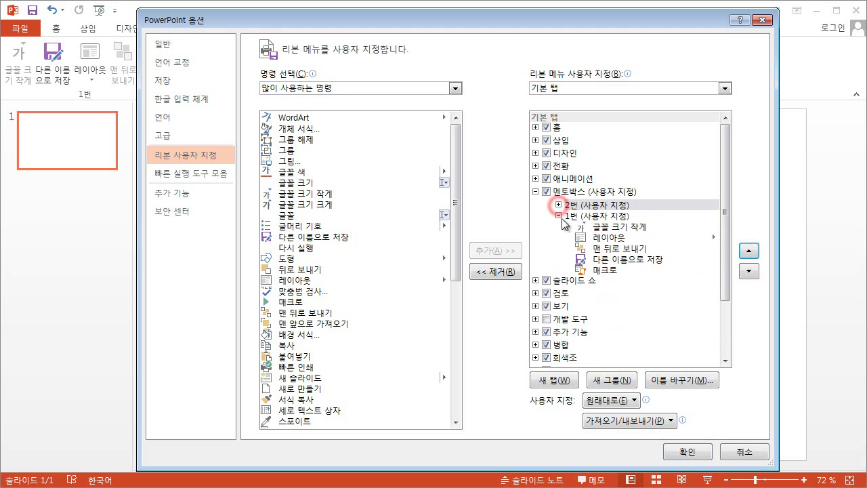
pyautogui.click(558, 216)
# Move the 멘토박스 tab ahead of the 홈 tab, apply the new order and check both tabs on the ribbon.
pyautogui.click(581, 192)
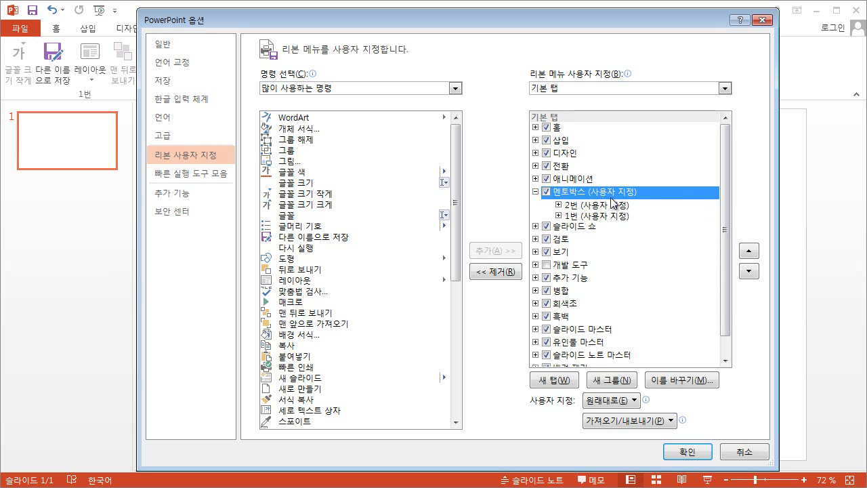
pyautogui.click(749, 252)
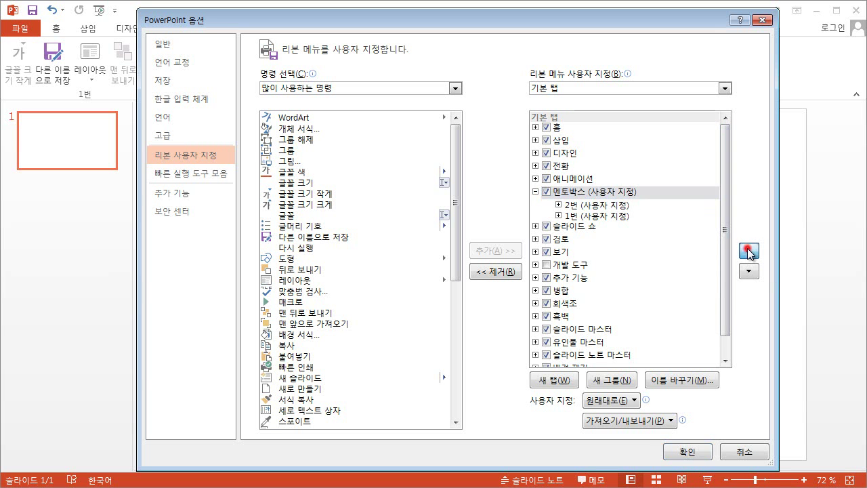
pyautogui.click(749, 252)
pyautogui.click(749, 252)
pyautogui.click(749, 252)
pyautogui.click(749, 252)
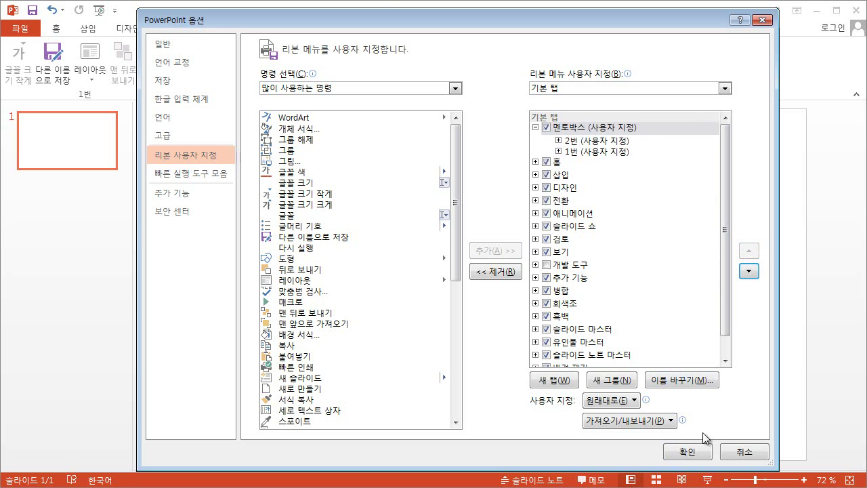
pyautogui.click(692, 451)
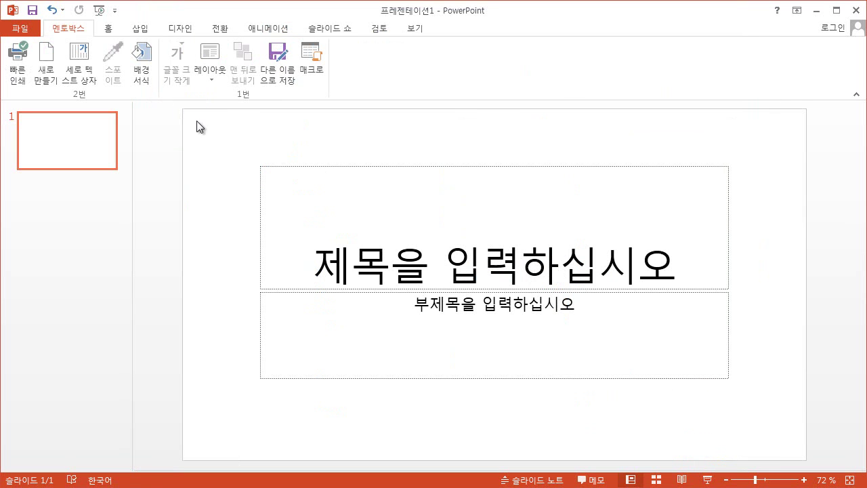
pyautogui.click(110, 33)
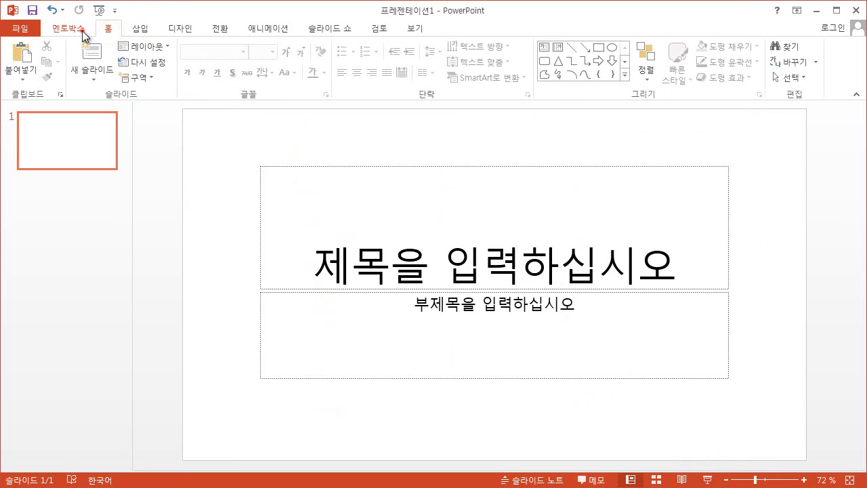
pyautogui.click(82, 31)
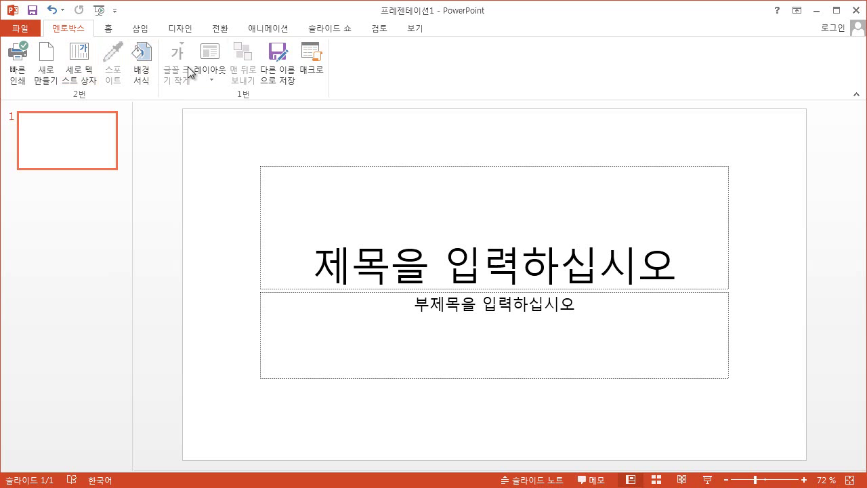
# Reopen the ribbon customization options and remove the commands 레이아웃 and 맨 뒤로 보내기 from the 1번 group.
pyautogui.rightClick(319, 84)
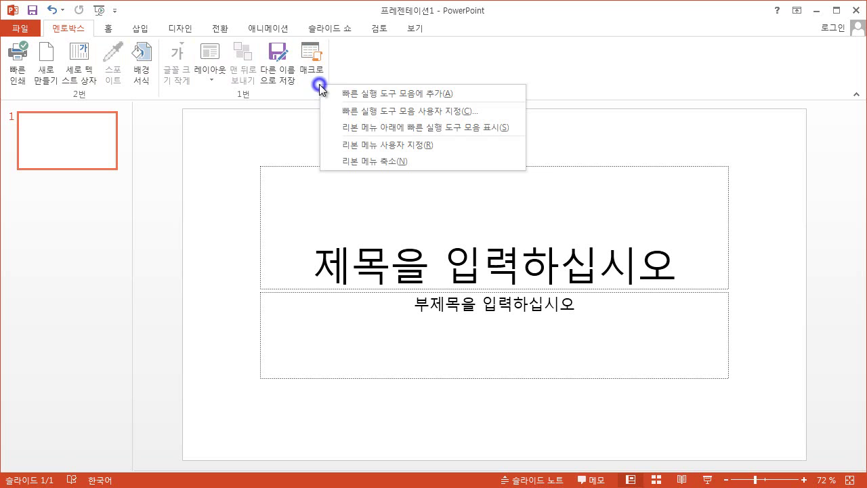
pyautogui.click(403, 145)
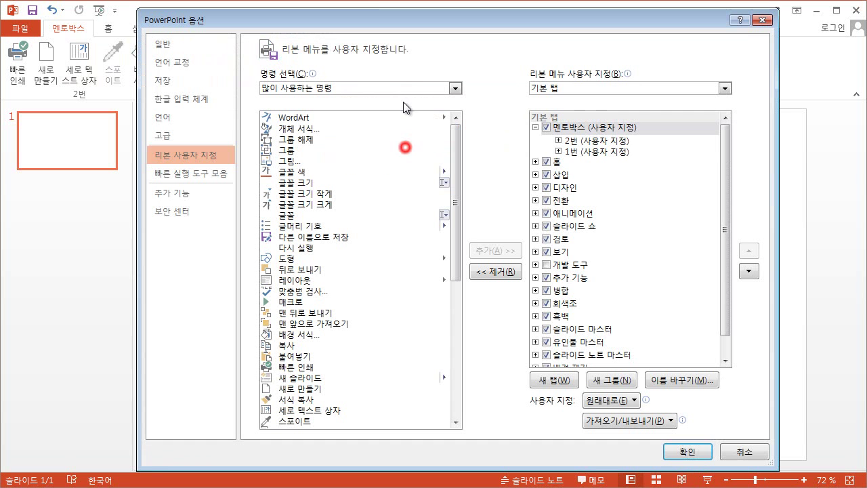
pyautogui.click(559, 151)
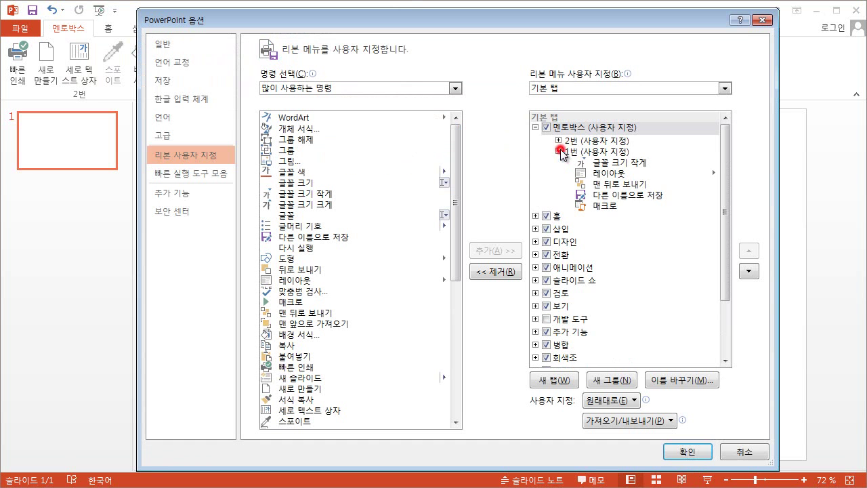
pyautogui.click(613, 175)
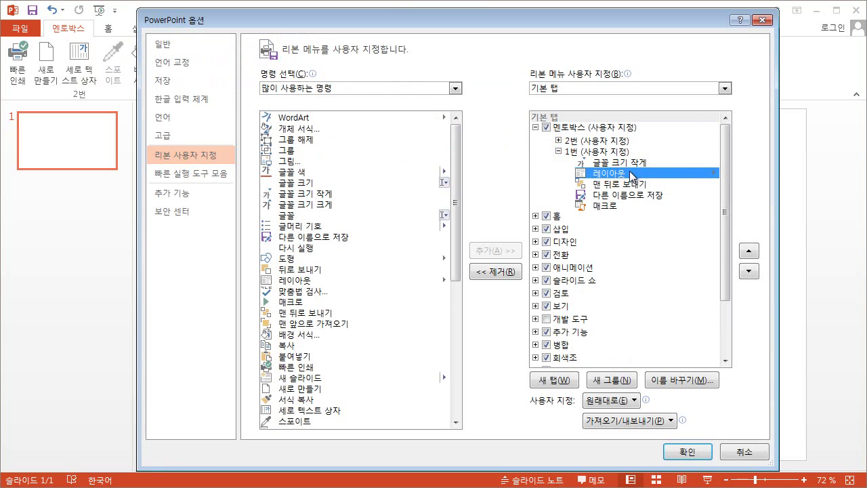
pyautogui.rightClick(629, 170)
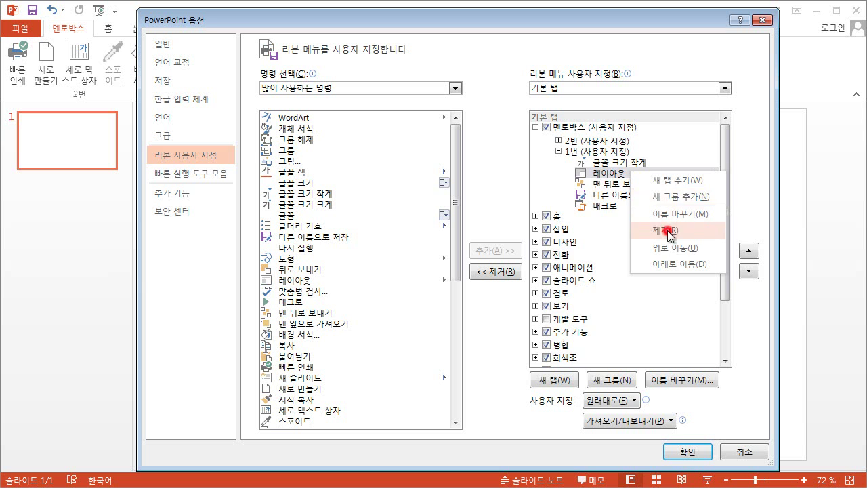
pyautogui.click(667, 234)
pyautogui.rightClick(620, 174)
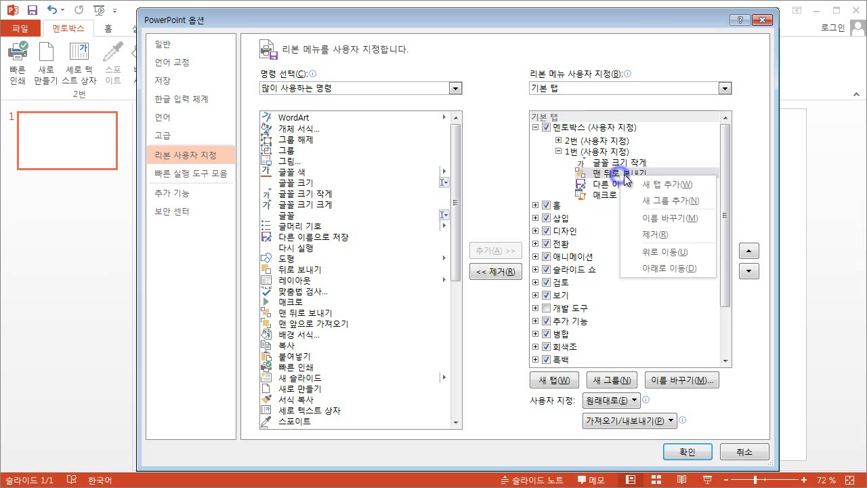
pyautogui.click(654, 234)
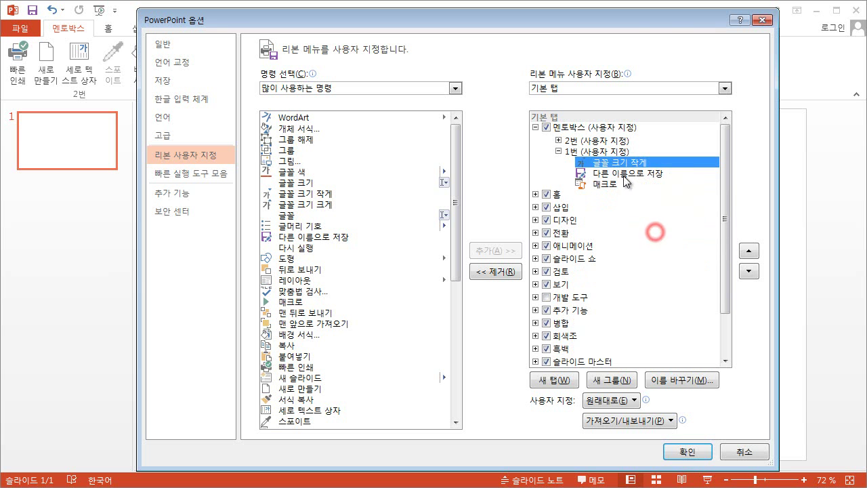
# Remove the entire 2번 group from the 멘토박스 tab.
pyautogui.click(595, 140)
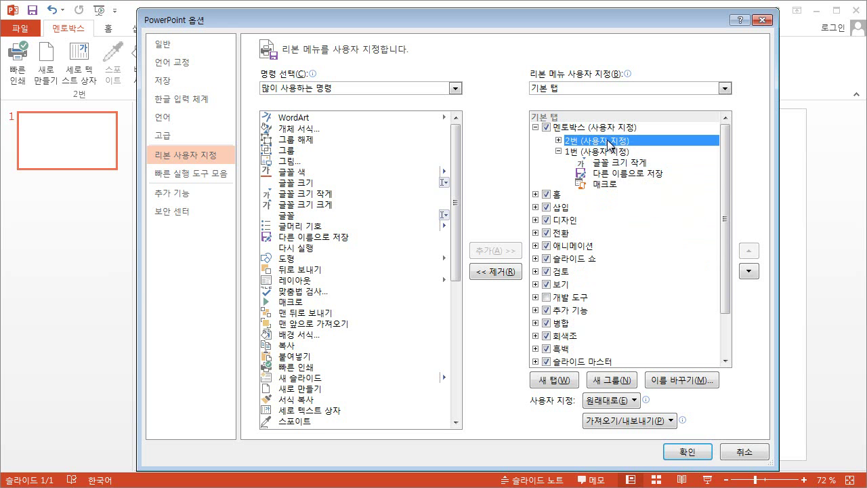
pyautogui.rightClick(609, 143)
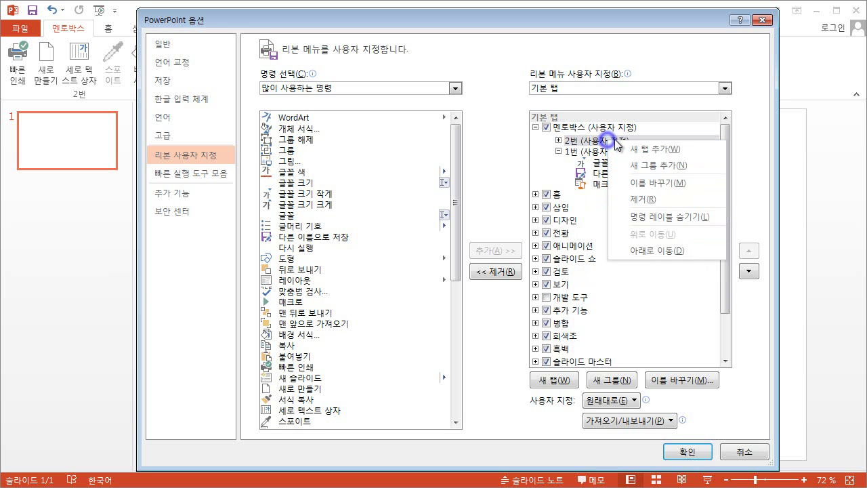
pyautogui.click(657, 197)
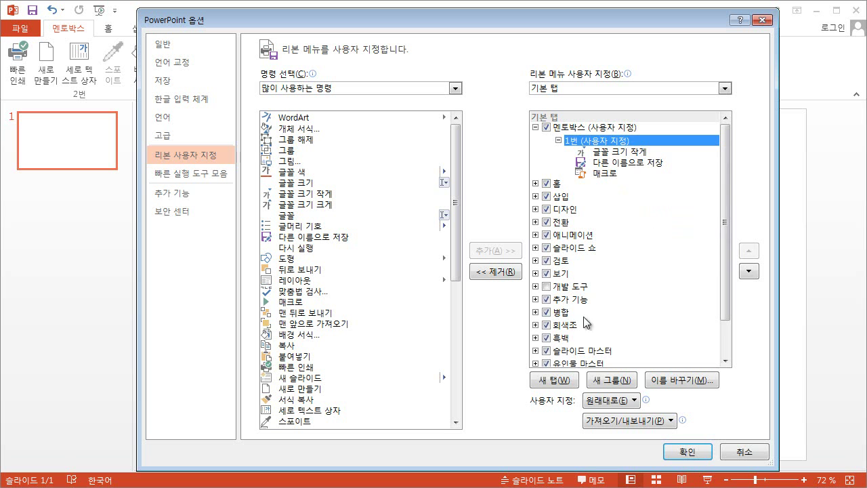
# Hide the 멘토박스 tab from the ribbon without removing it and apply the change.
pyautogui.click(587, 129)
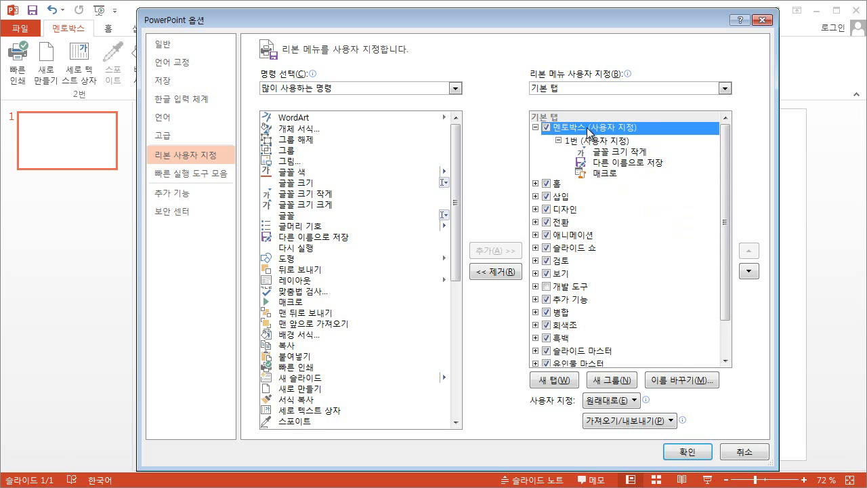
pyautogui.rightClick(593, 129)
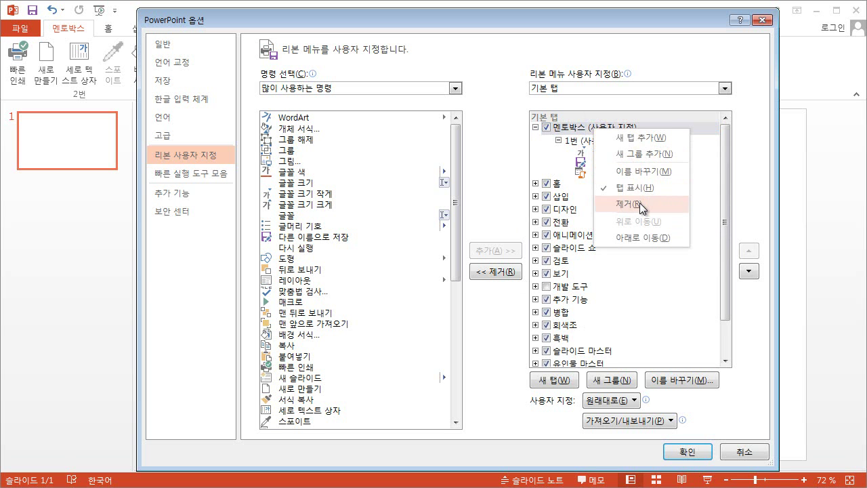
pyautogui.click(572, 127)
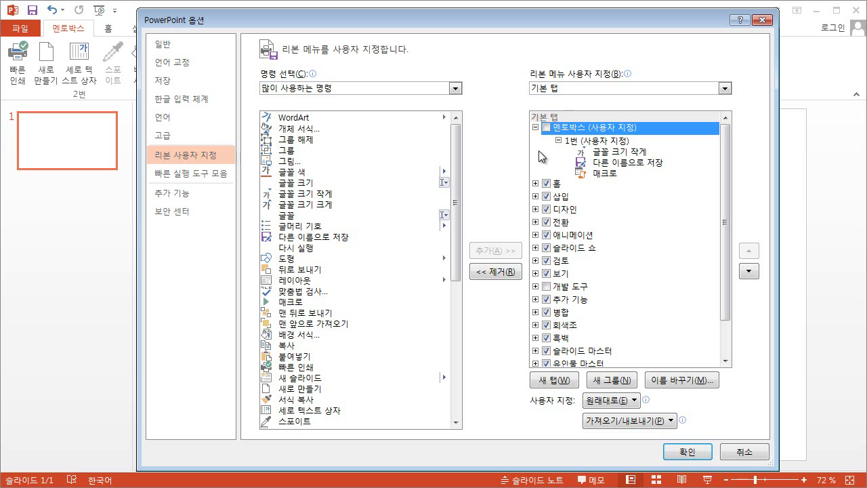
pyautogui.click(689, 452)
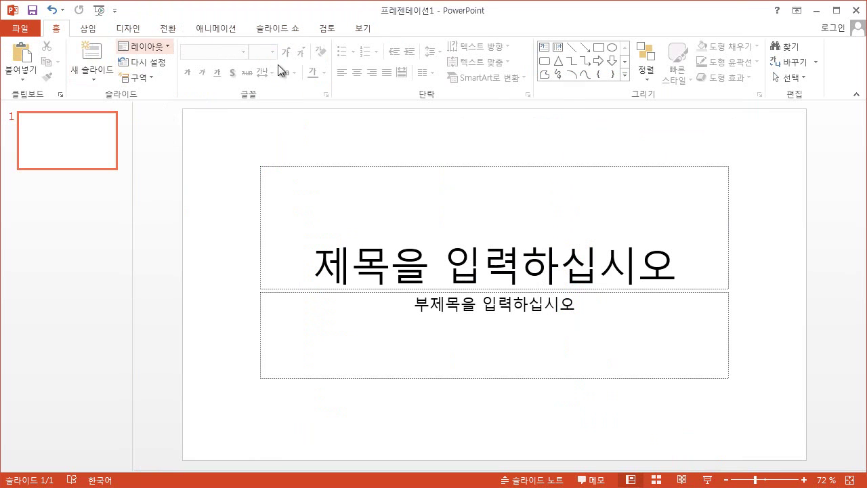
# Reopen the ribbon customization options, turn the 멘토박스 tab back on, apply the change and show the tab on the ribbon.
pyautogui.rightClick(365, 86)
pyautogui.click(451, 145)
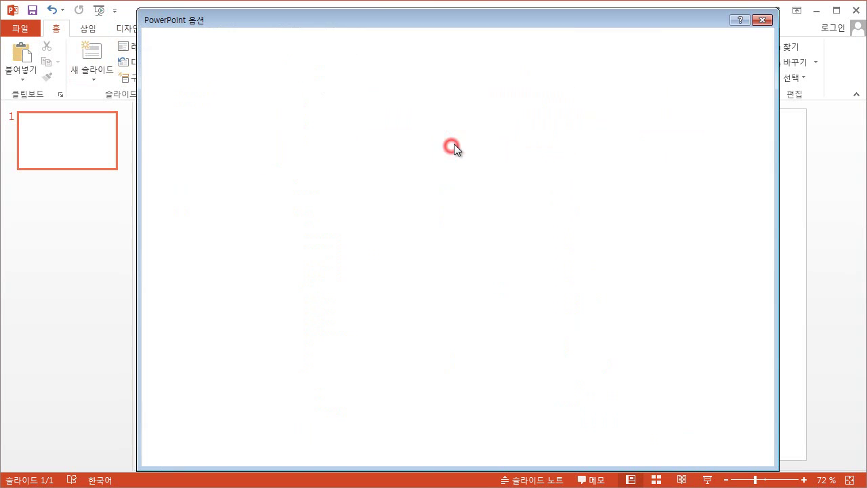
pyautogui.click(545, 127)
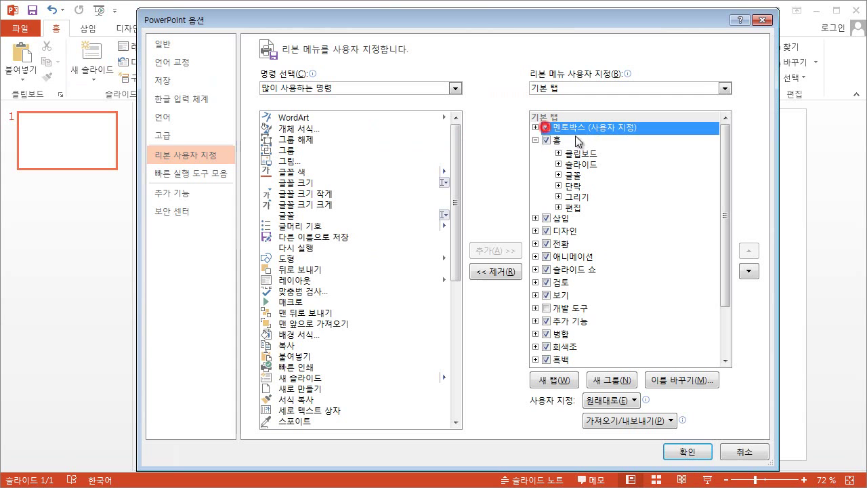
pyautogui.click(686, 450)
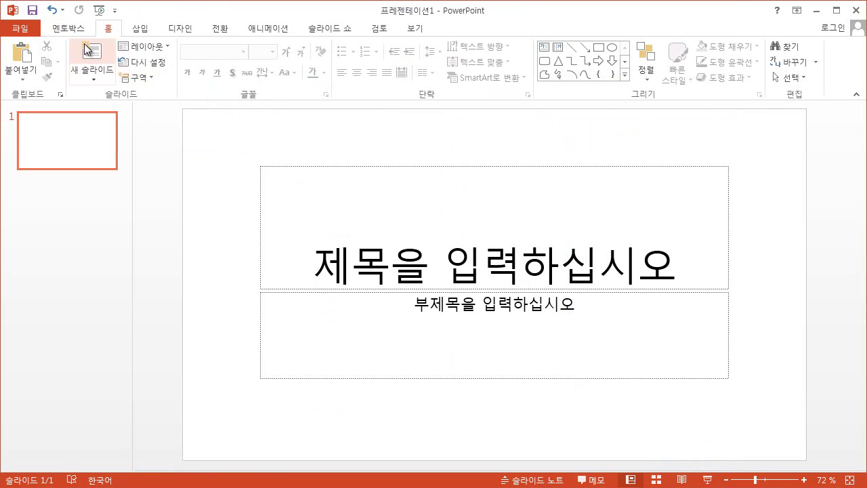
pyautogui.click(68, 27)
# Reopen the ribbon customization options, reset all ribbon and quick access toolbar customizations to the defaults, and apply the reset.
pyautogui.rightClick(126, 62)
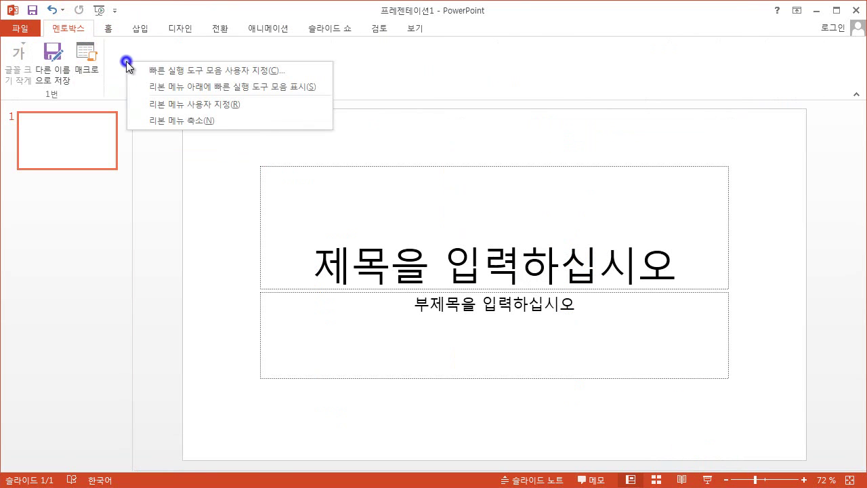
pyautogui.click(193, 105)
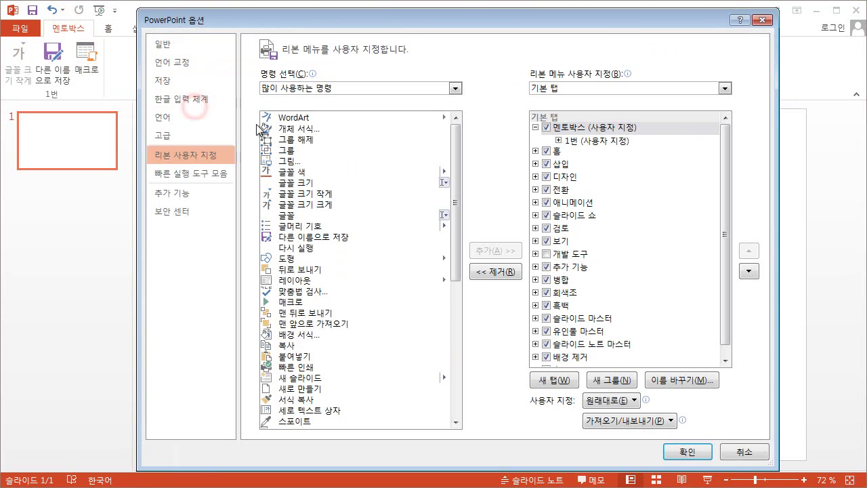
pyautogui.rightClick(586, 129)
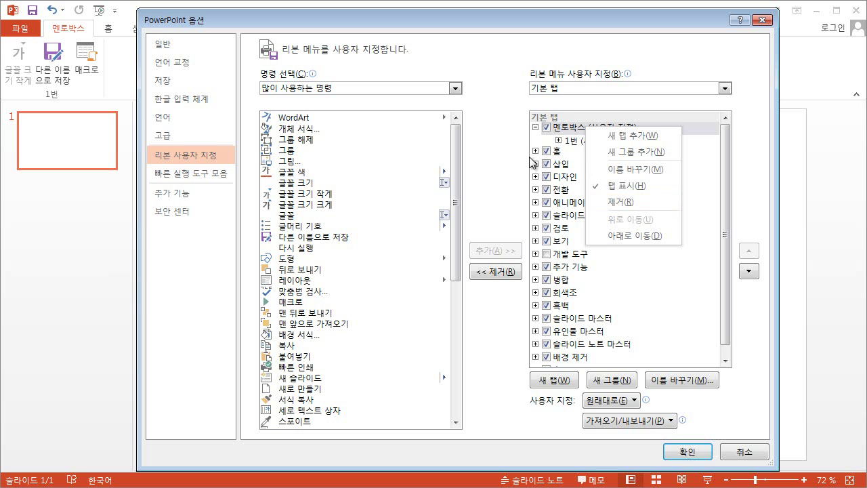
pyautogui.click(533, 103)
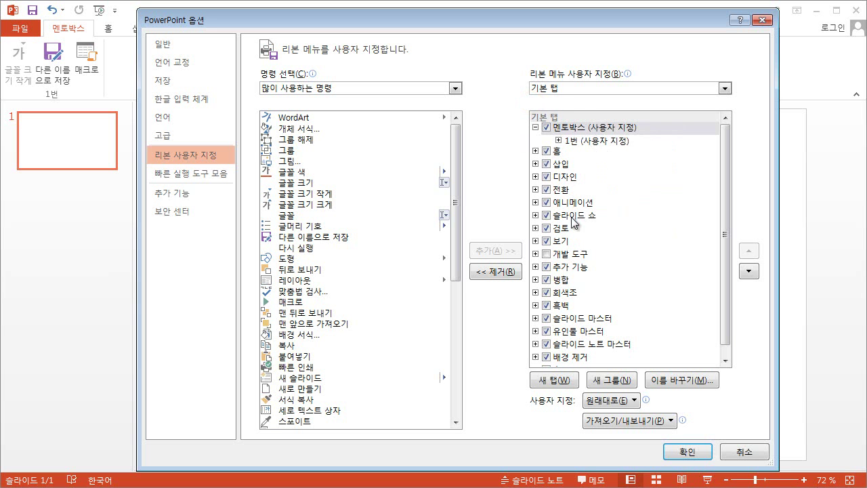
pyautogui.click(619, 402)
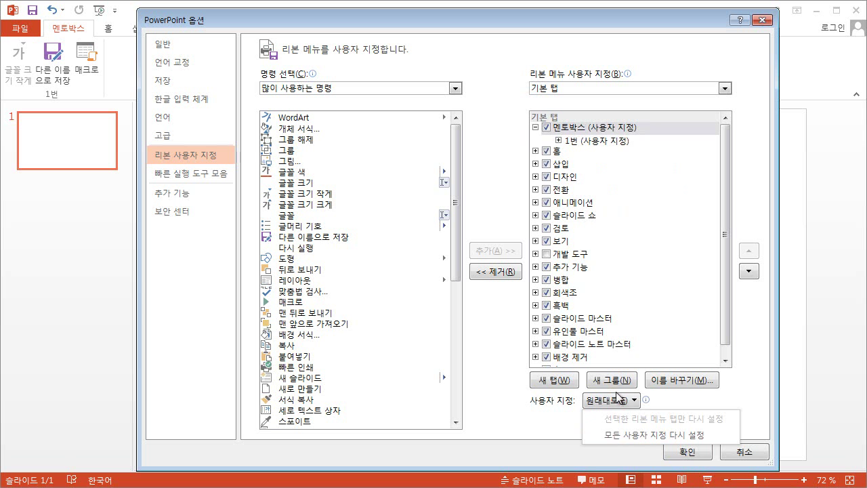
pyautogui.click(639, 433)
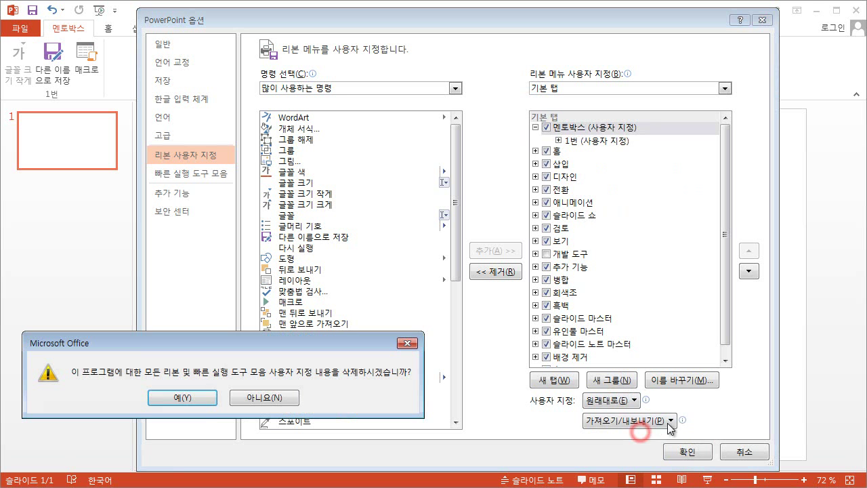
pyautogui.click(199, 398)
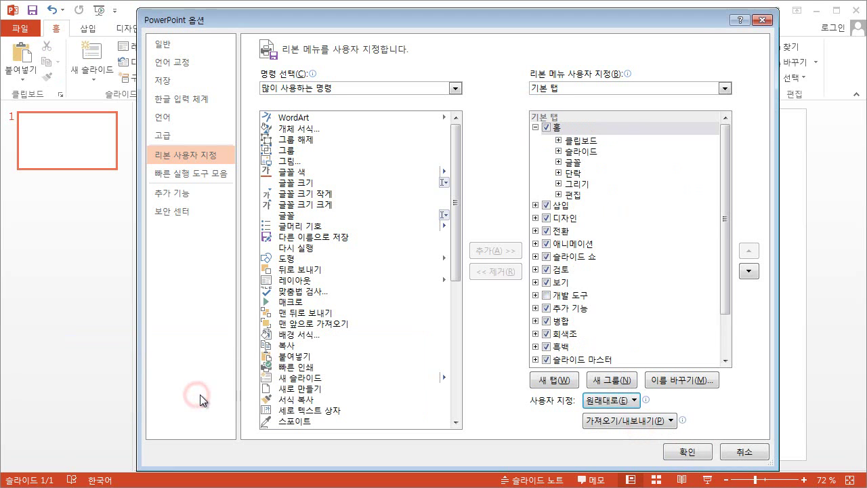
pyautogui.click(688, 451)
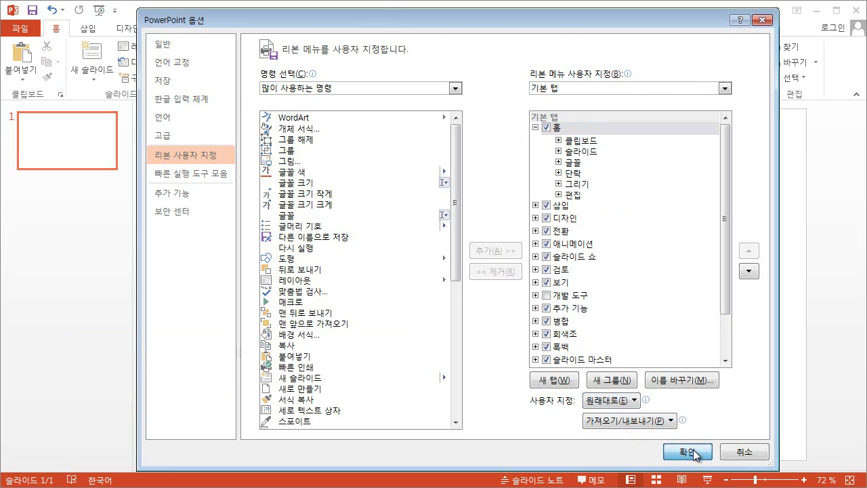